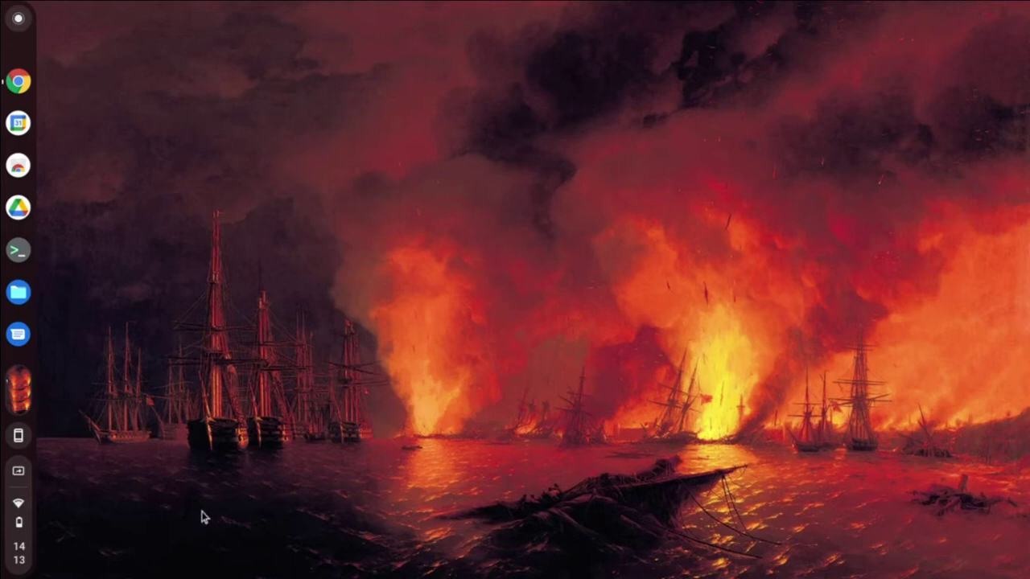
# - Open the Chrome OS Settings window from the desktop
pyautogui.click(22, 549)
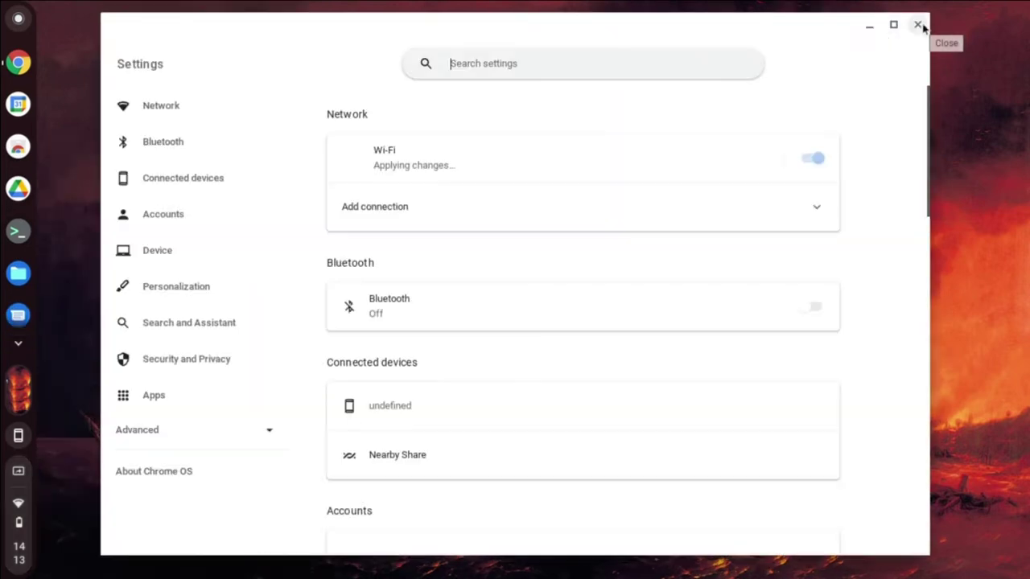
pyautogui.click(922, 24)
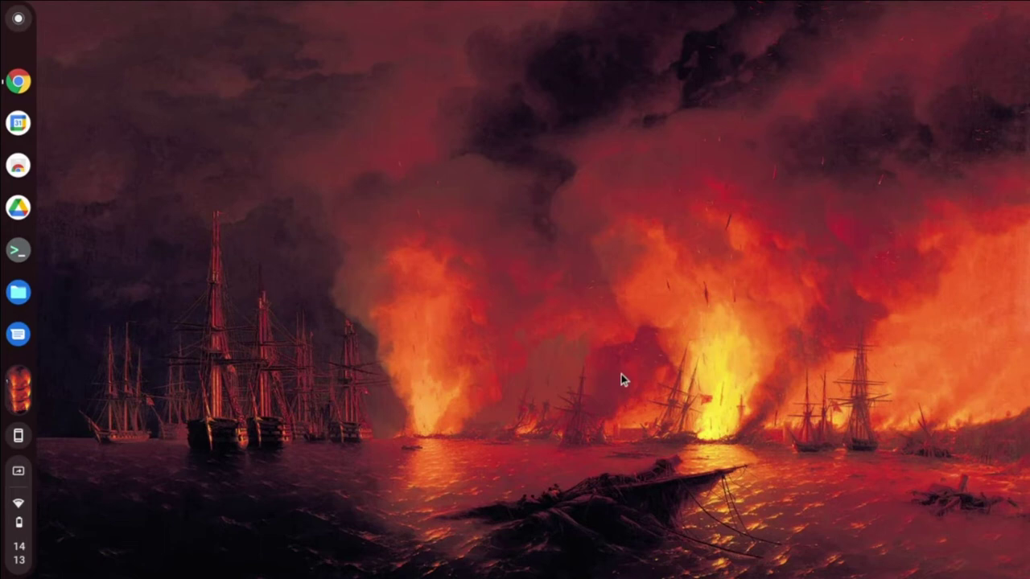
pyautogui.press('super')
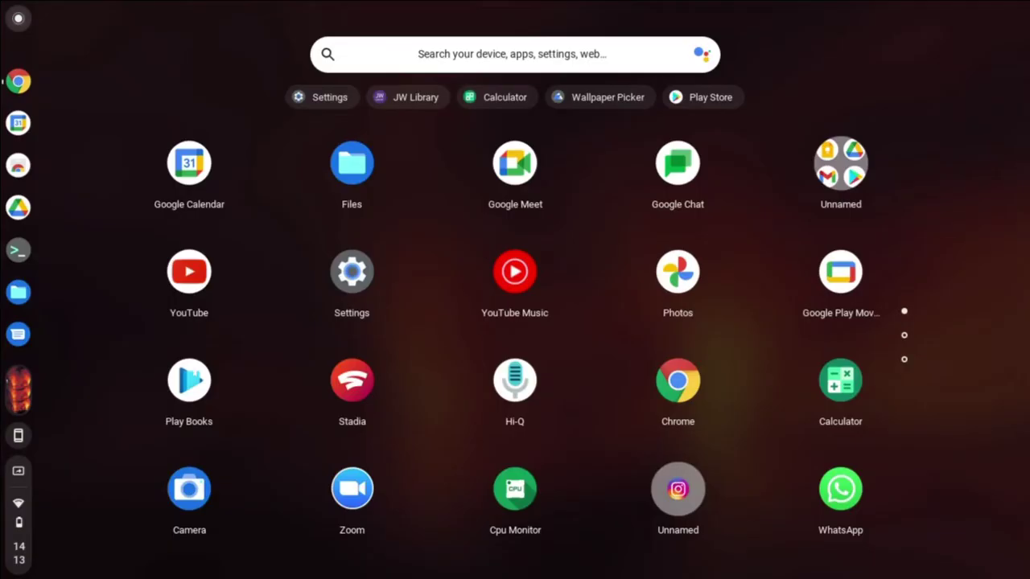
pyautogui.click(553, 57)
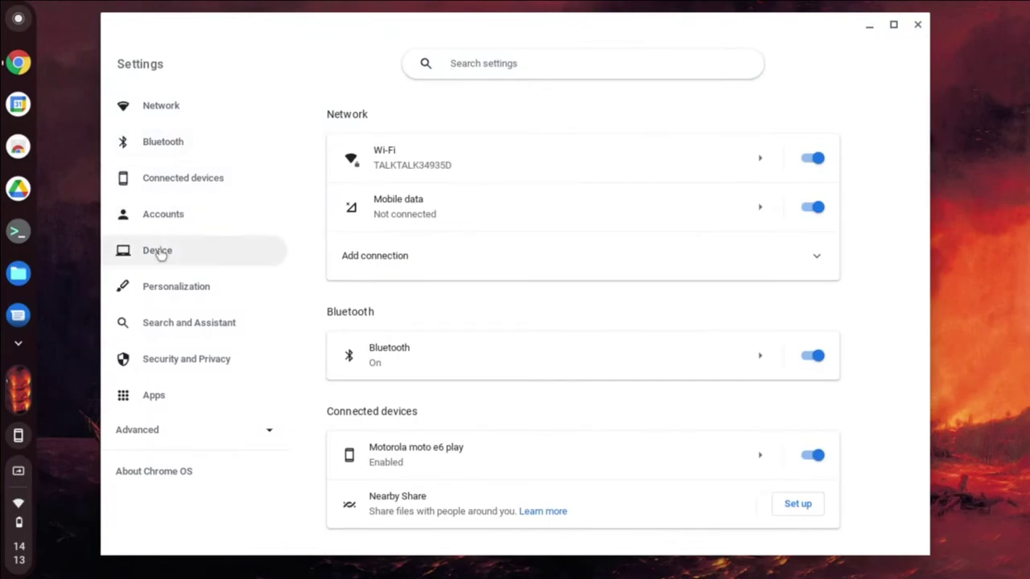
# - Expand the advanced settings and go to the Linux development environment option under Developers
pyautogui.click(160, 253)
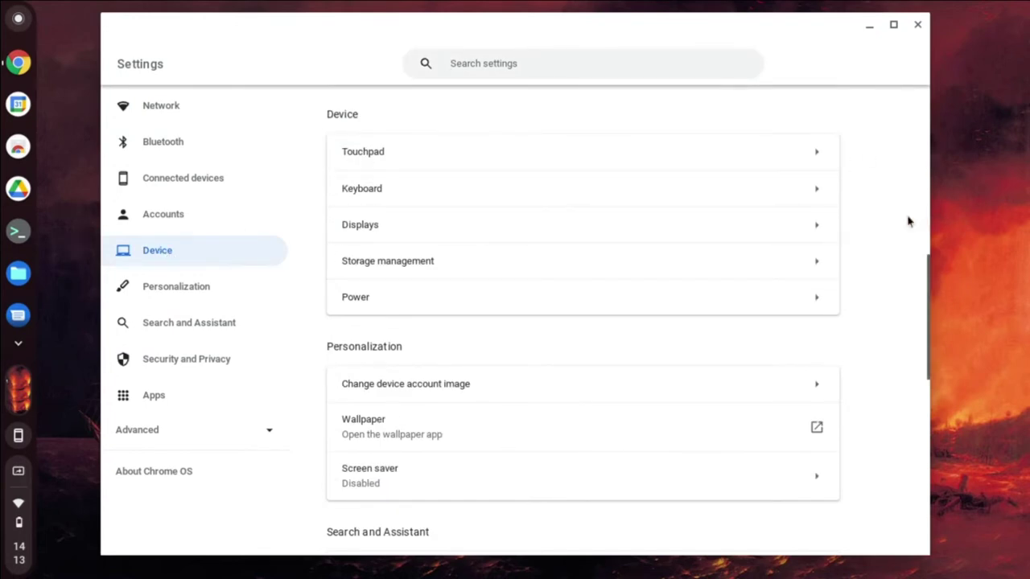
pyautogui.scroll(-5, 908, 221)
pyautogui.scroll(-4, 908, 221)
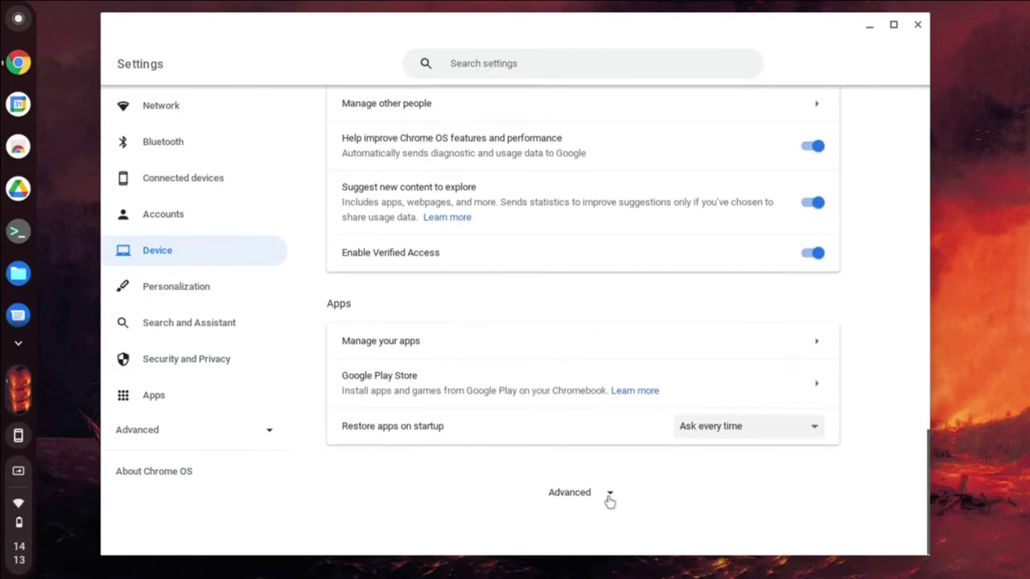
pyautogui.click(610, 495)
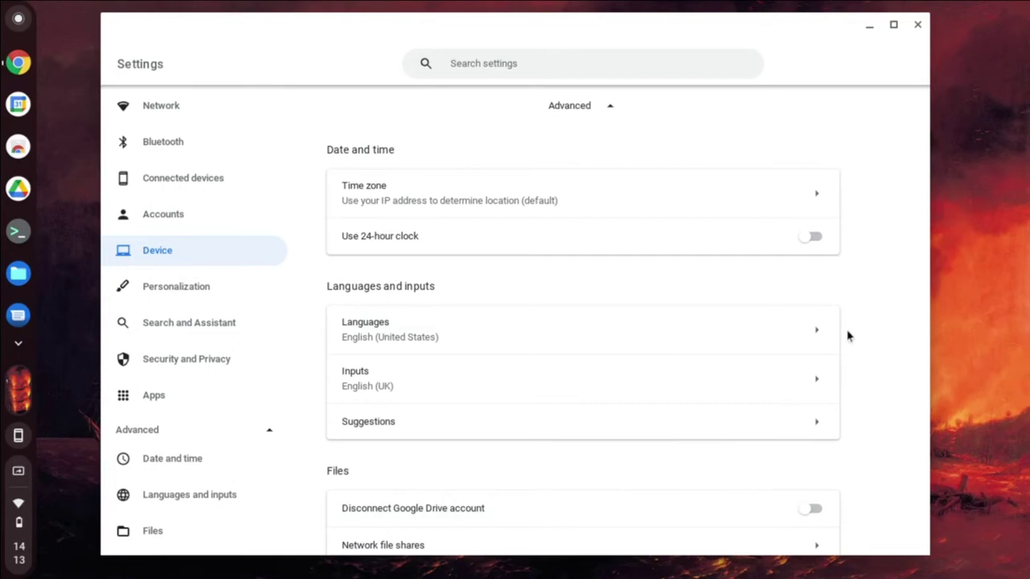
pyautogui.scroll(-4, 887, 311)
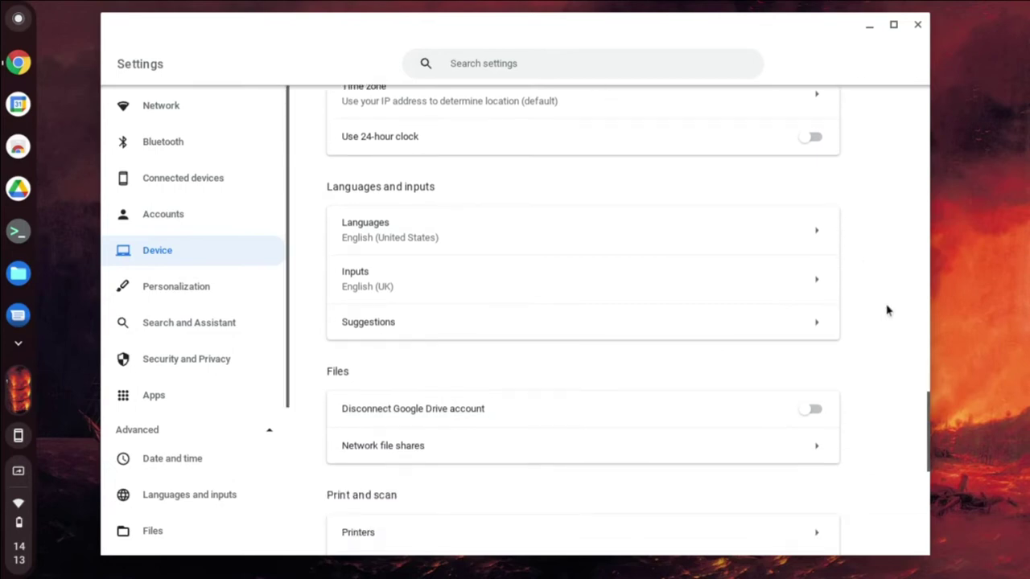
pyautogui.scroll(-3, 853, 386)
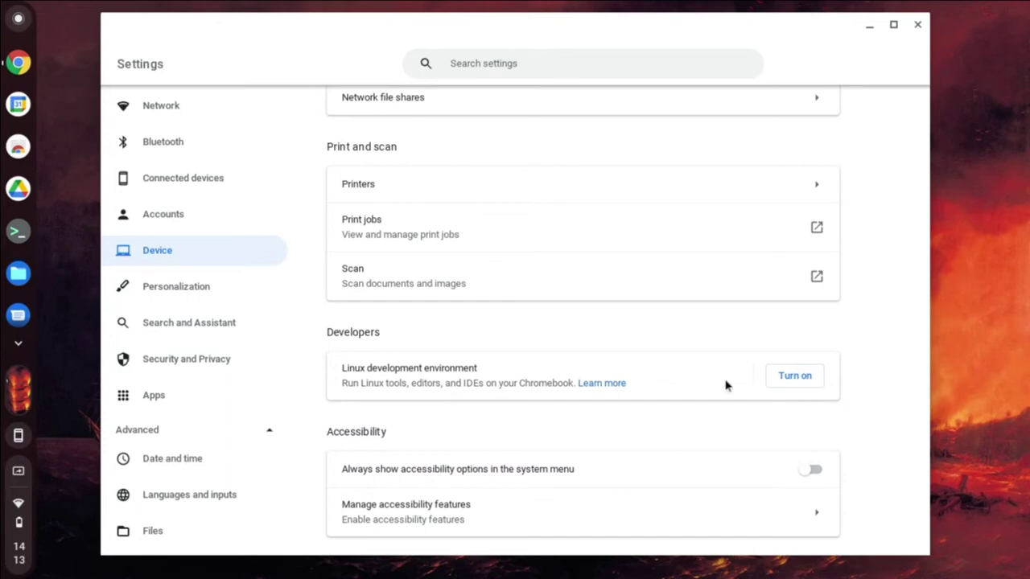
# - Turn on the Linux development environment and install it with the prefilled username and the recommended 10.0 GB disk size
pyautogui.click(800, 386)
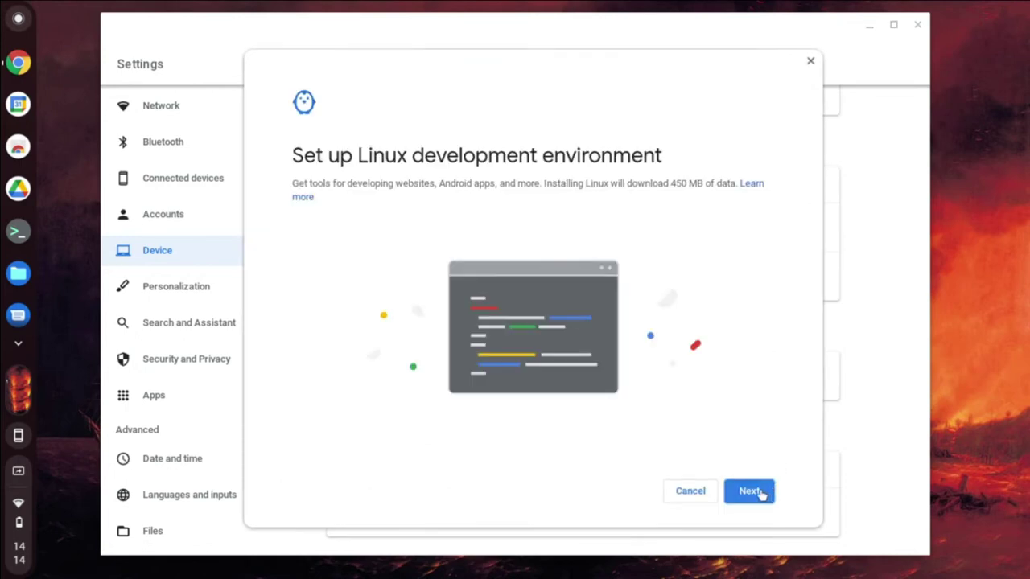
pyautogui.click(749, 492)
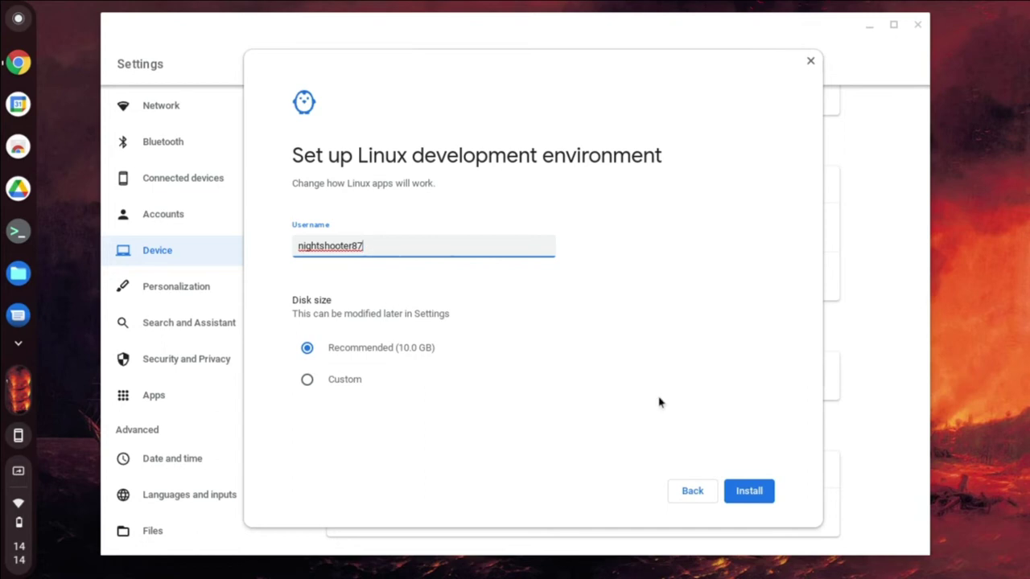
pyautogui.click(755, 496)
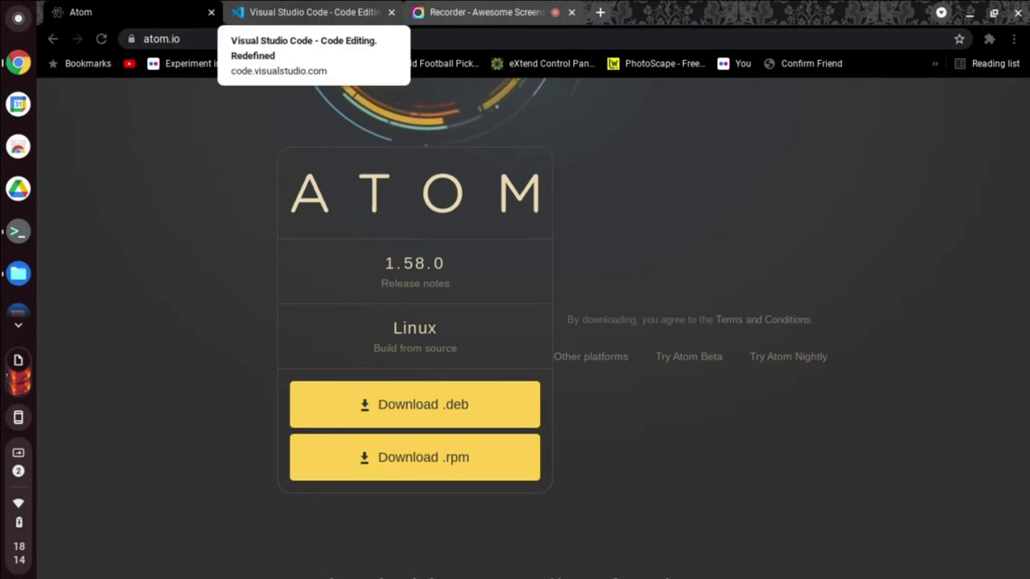
# - Compare the Linux .deb download options on the Visual Studio Code and Atom websites
pyautogui.click(310, 12)
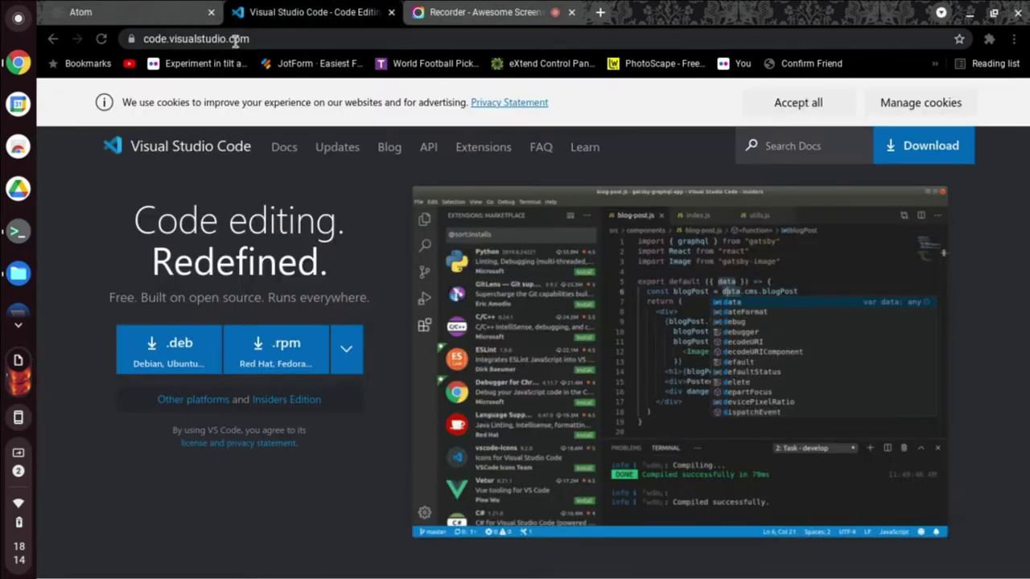
pyautogui.click(161, 17)
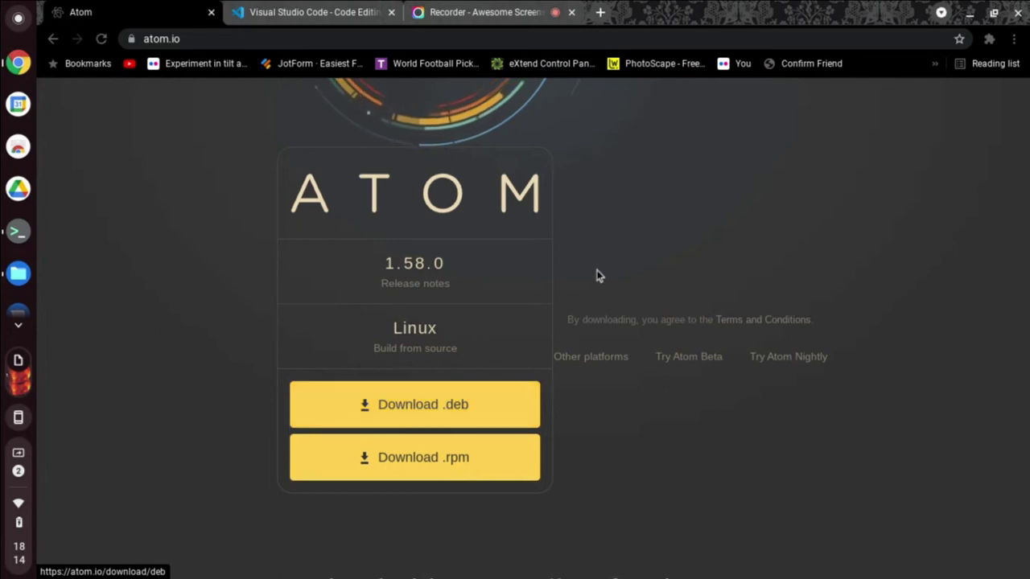
pyautogui.click(335, 8)
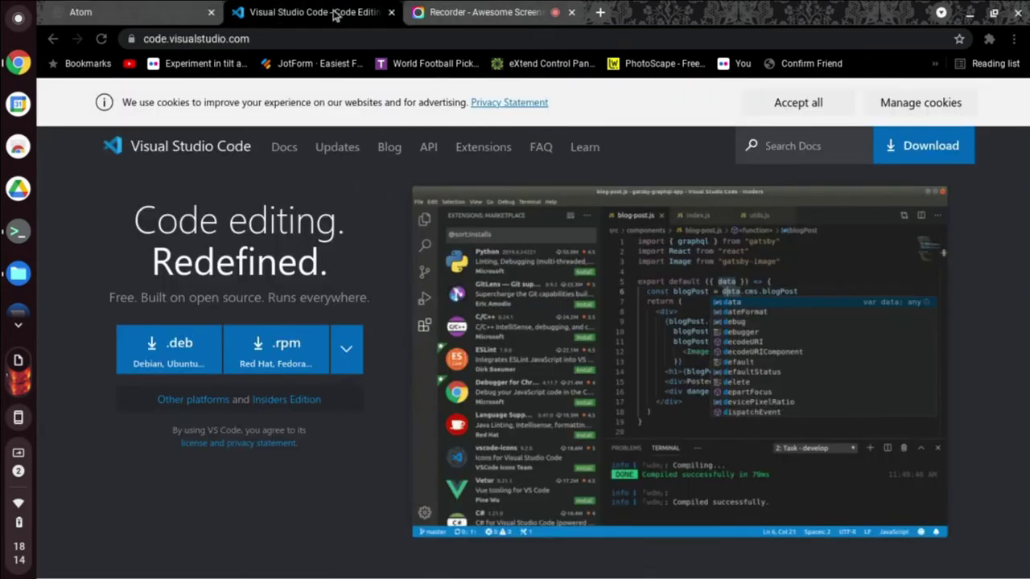
# - In Files, examine the Visual Studio Code package and its available actions in Downloads and the .deb packages in Linux files
pyautogui.click(20, 275)
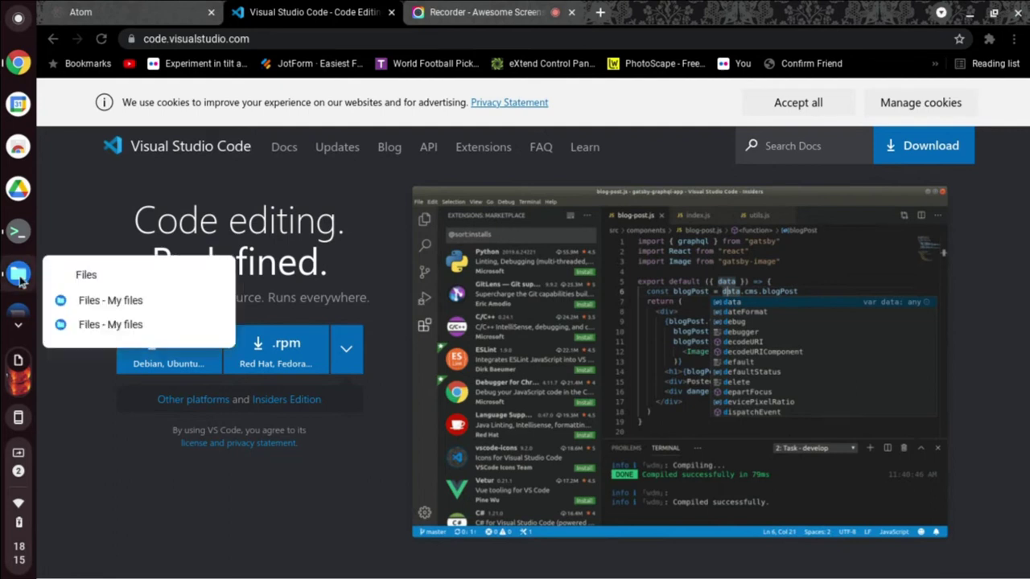
pyautogui.click(91, 302)
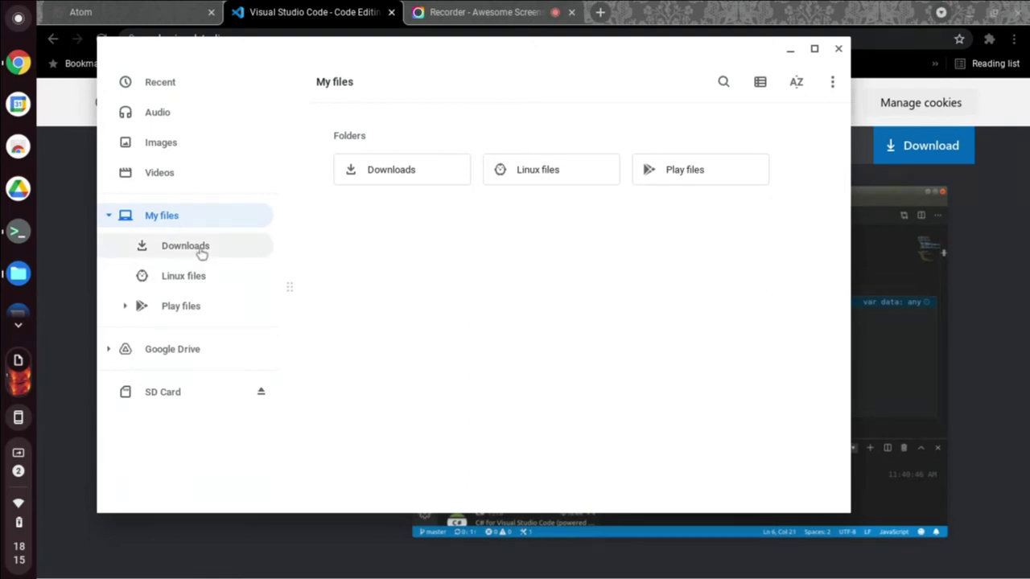
pyautogui.click(201, 250)
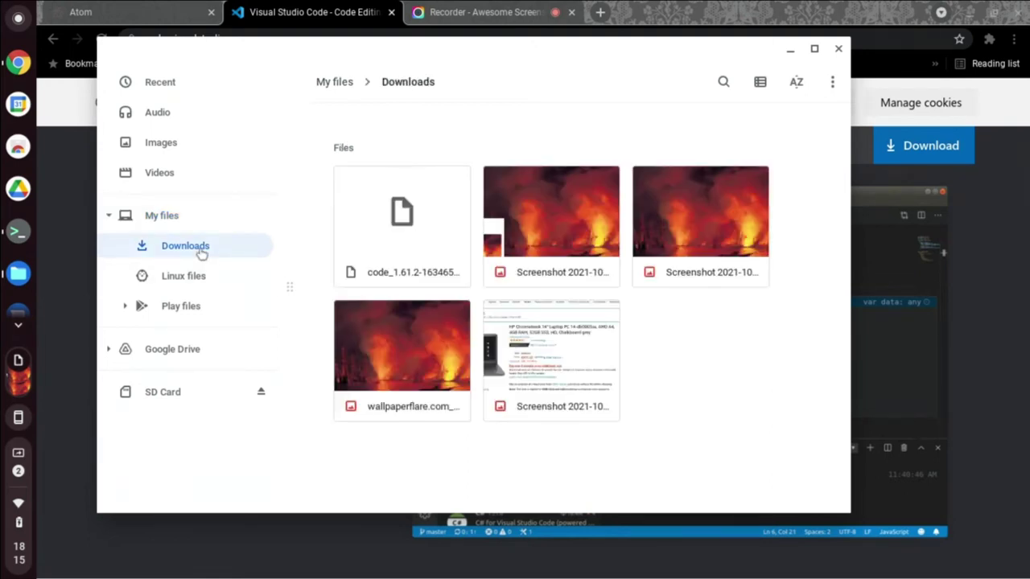
pyautogui.click(403, 221)
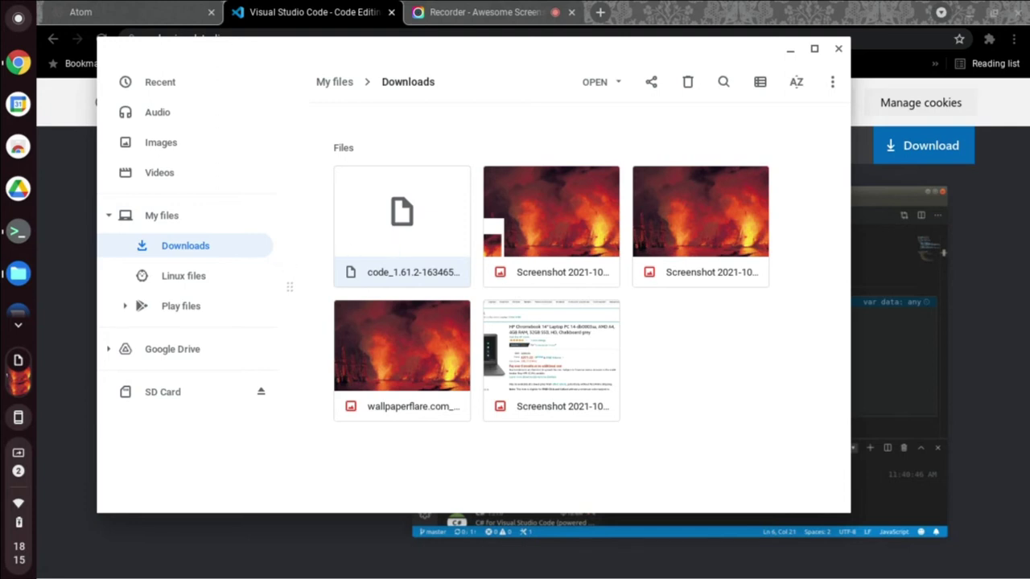
pyautogui.rightClick(396, 240)
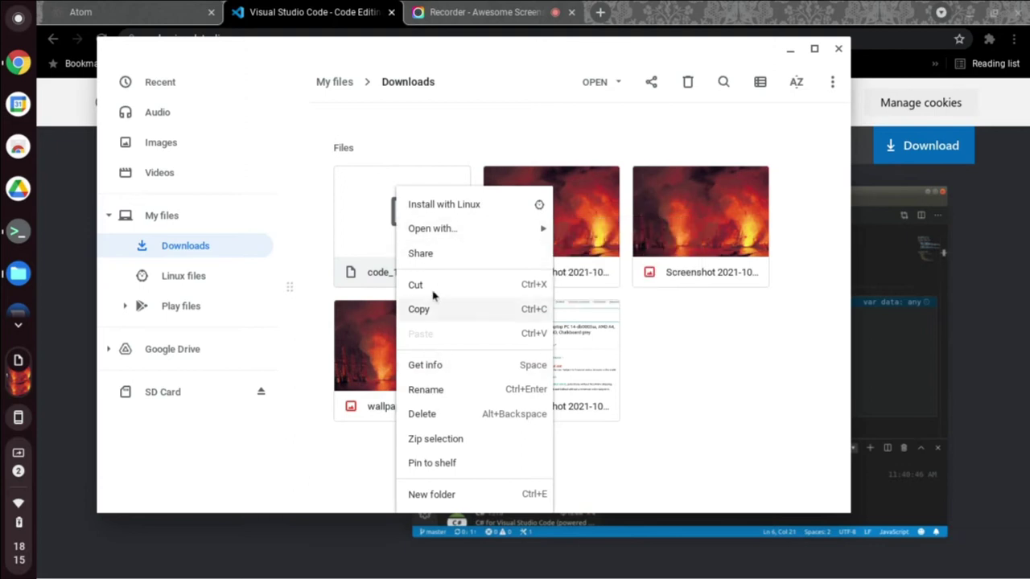
pyautogui.click(191, 282)
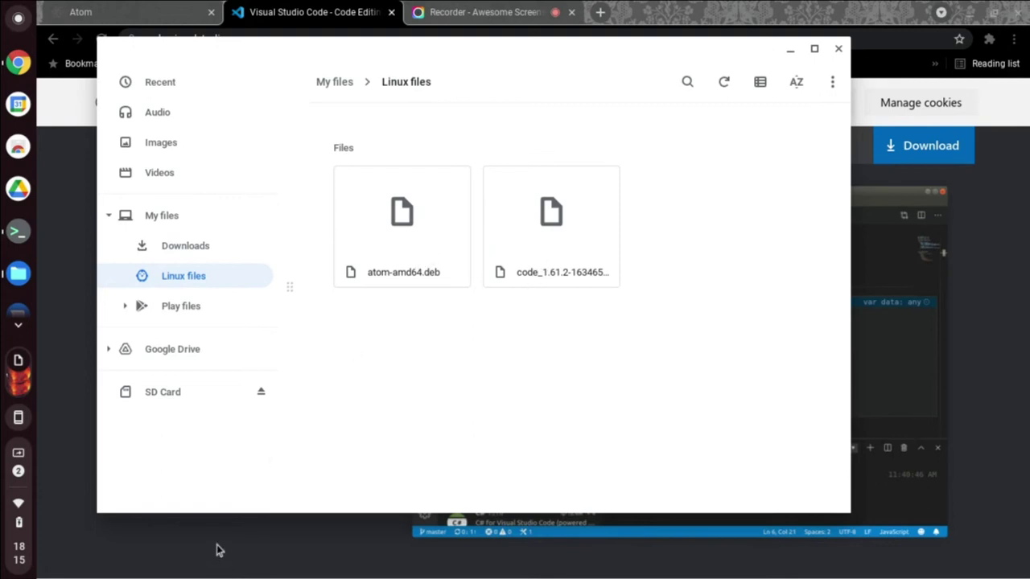
pyautogui.hotkey('ctrl', 'w')
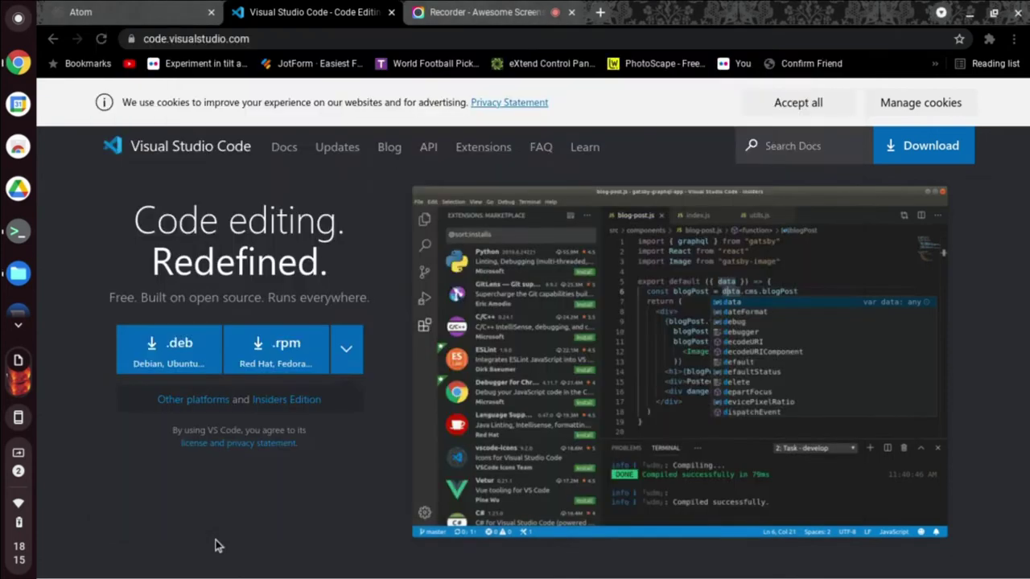
# - Launch Visual Studio Code from the Linux apps folder to check that it runs, and close it
pyautogui.click(17, 19)
pyautogui.click(18, 20)
pyautogui.click(18, 19)
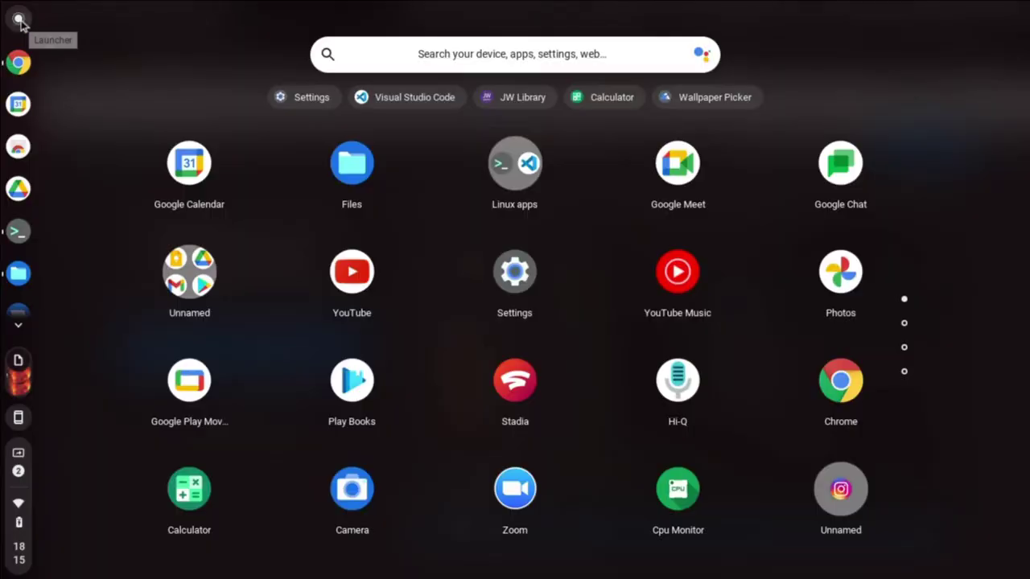
pyautogui.click(18, 20)
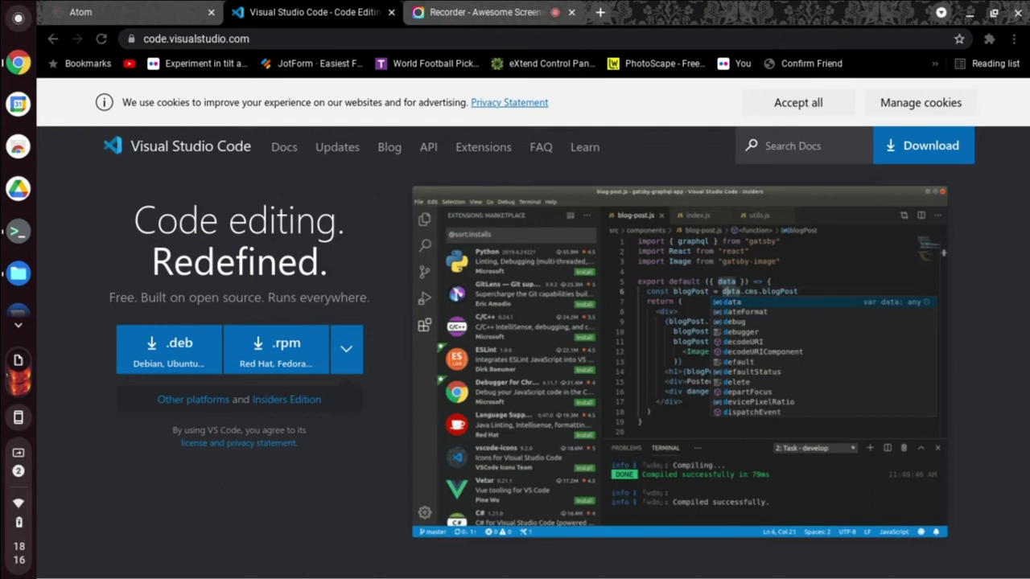
pyautogui.press('super')
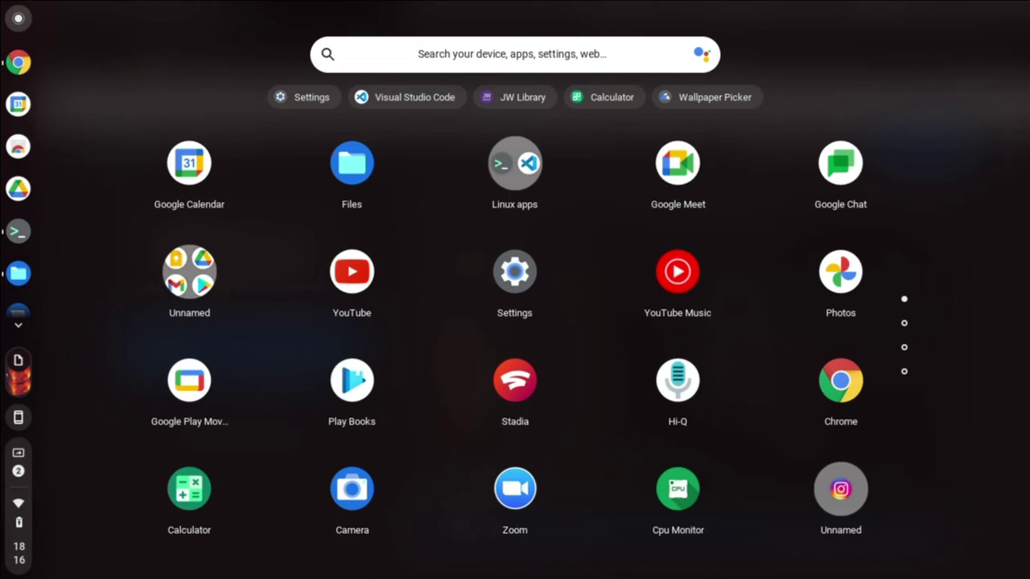
pyautogui.click(528, 168)
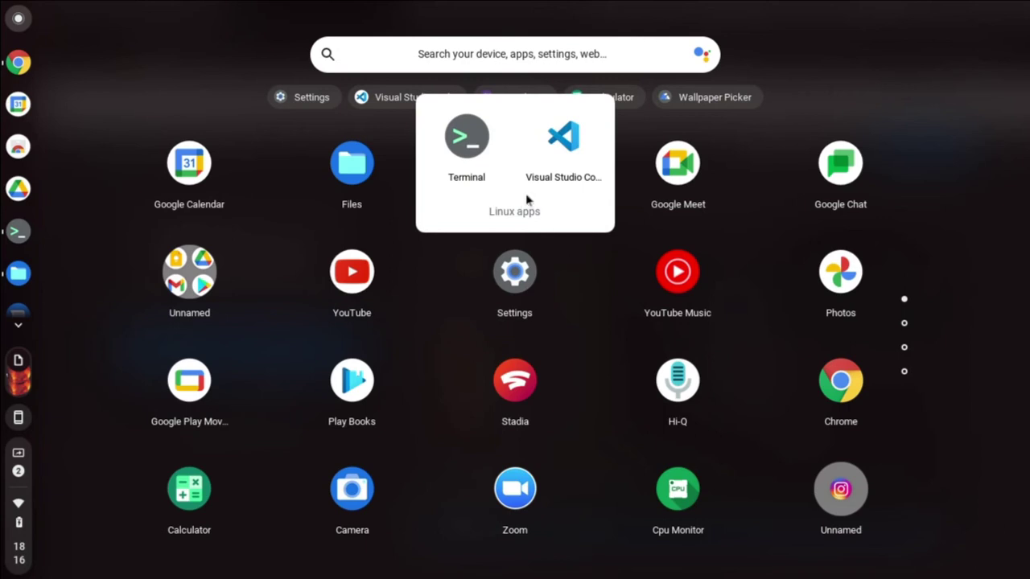
pyautogui.click(571, 160)
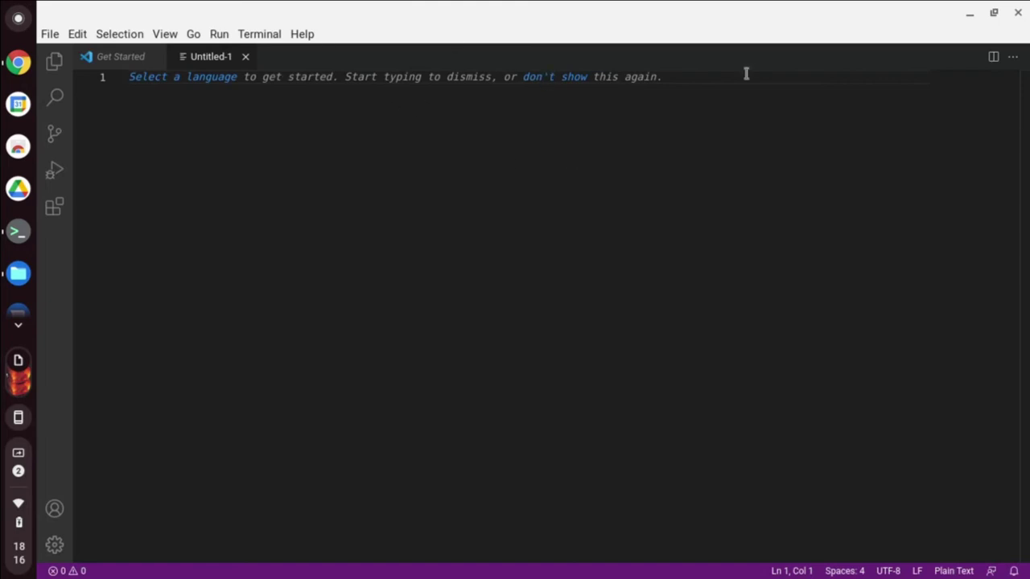
pyautogui.click(1016, 13)
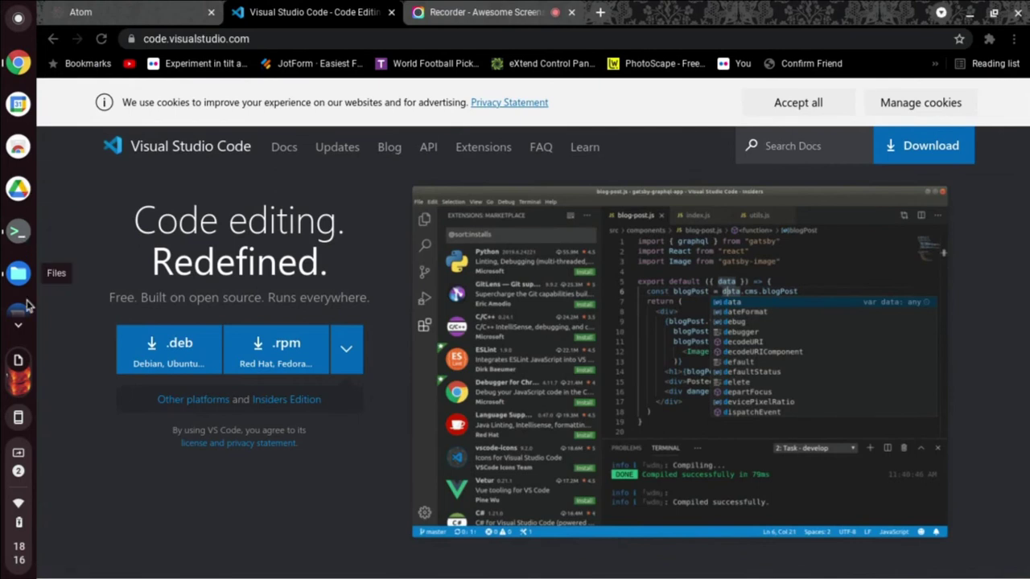
# - Install atom-amd64.deb from the Linux files folder with the Linux app installer
pyautogui.click(18, 271)
pyautogui.rightClick(18, 272)
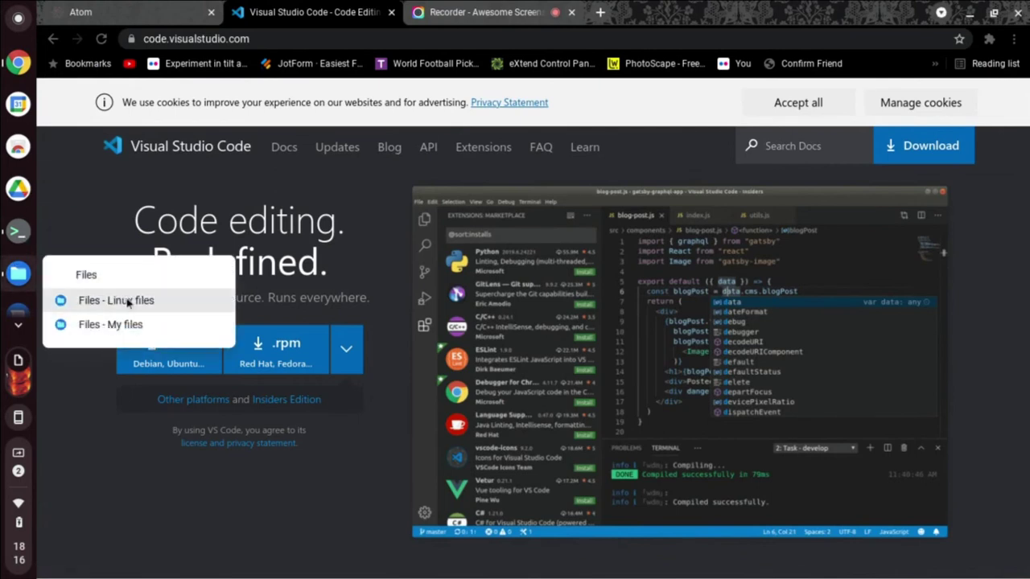
pyautogui.click(129, 299)
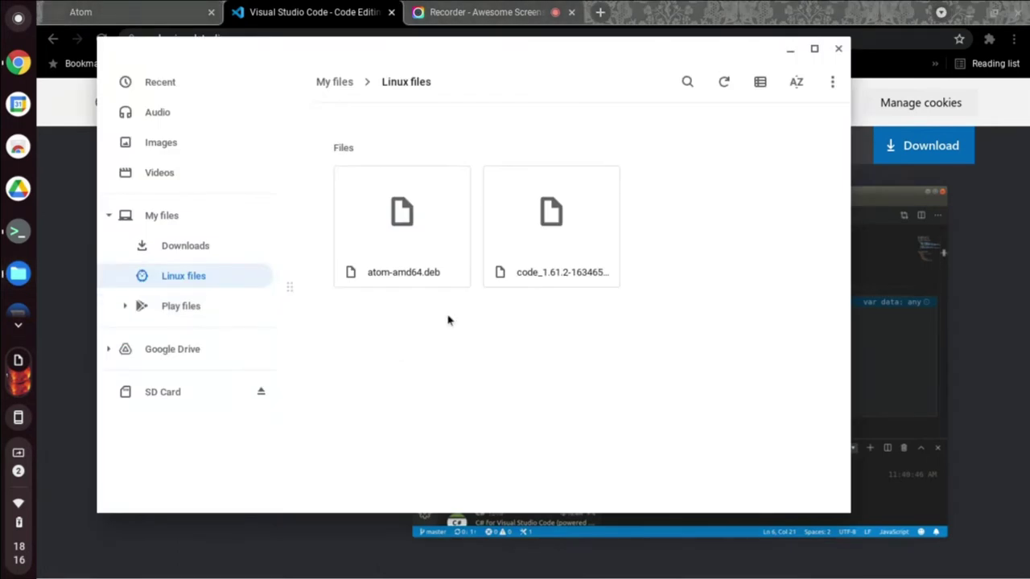
pyautogui.doubleClick(415, 252)
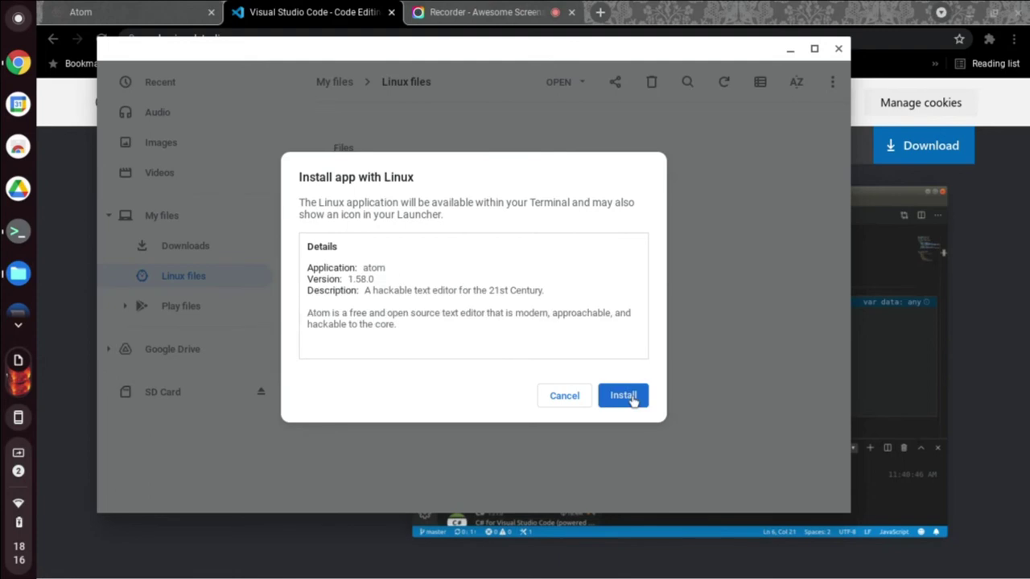
pyautogui.click(623, 395)
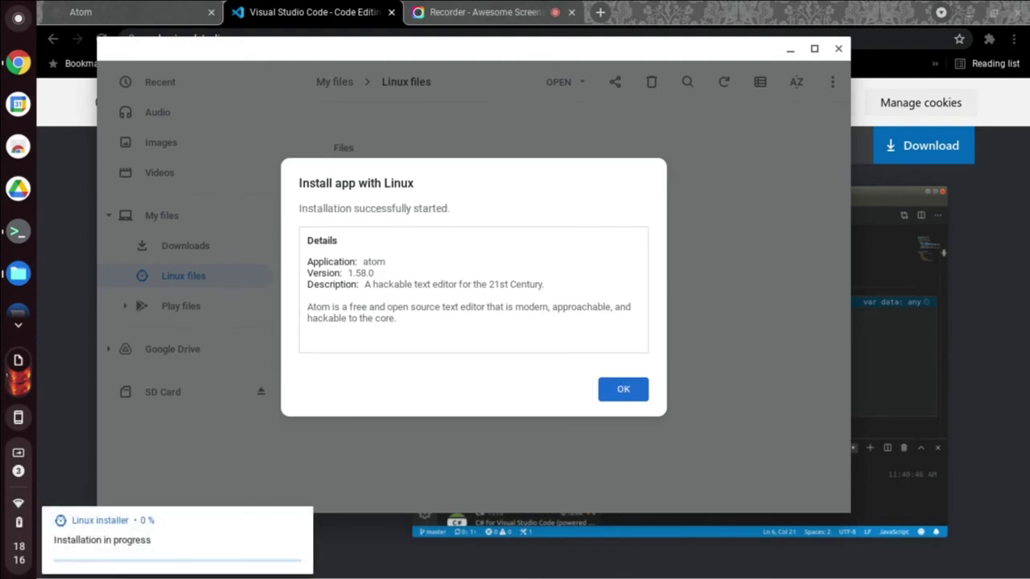
pyautogui.click(632, 394)
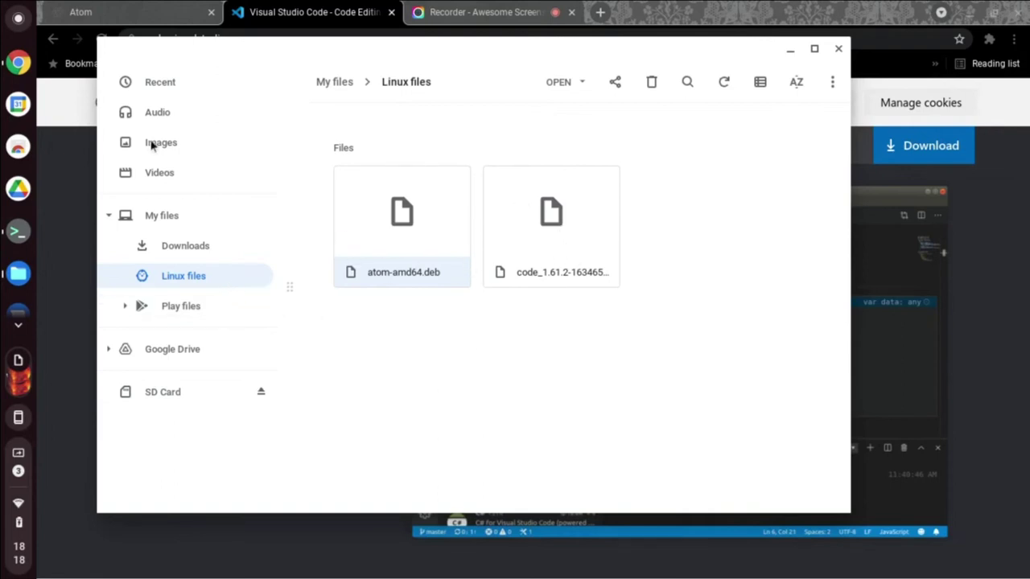
# - Launch the Atom editor from the Linux apps folder
pyautogui.click(18, 20)
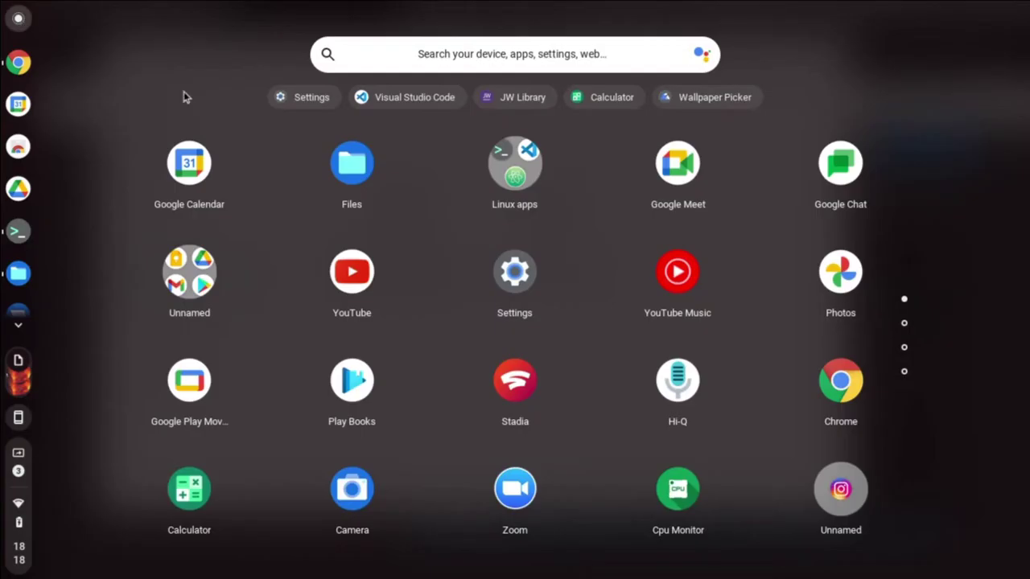
pyautogui.click(529, 185)
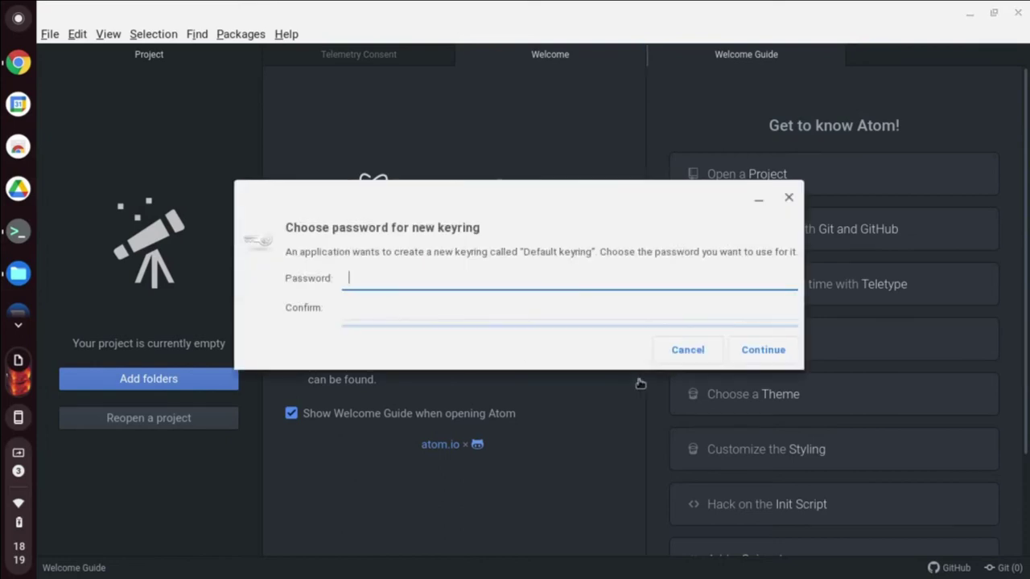
# - Cancel creating a password for the new keyring, and minimize the Atom, Files and Chrome windows to clear the desktop
pyautogui.click(683, 350)
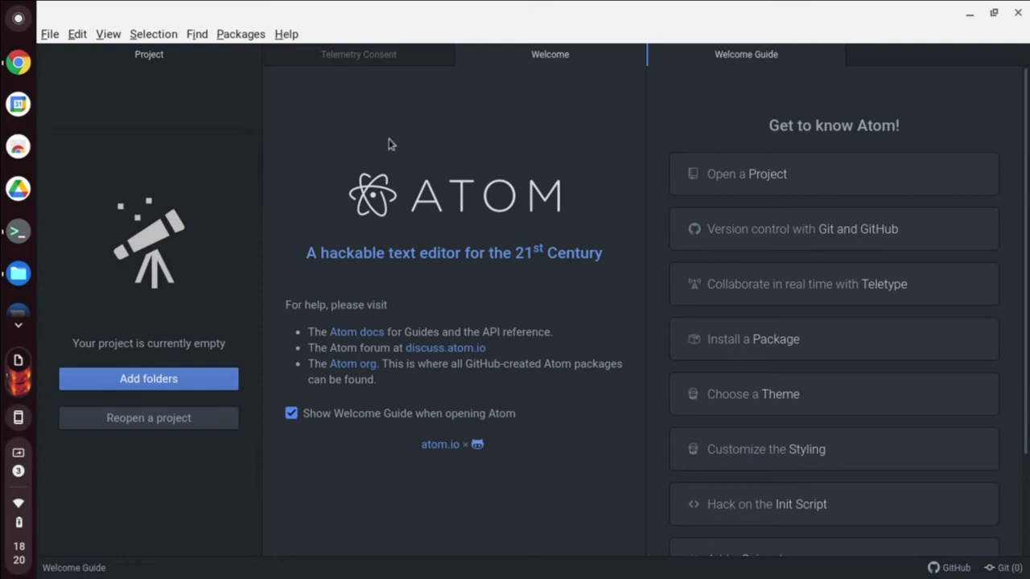
pyautogui.click(967, 14)
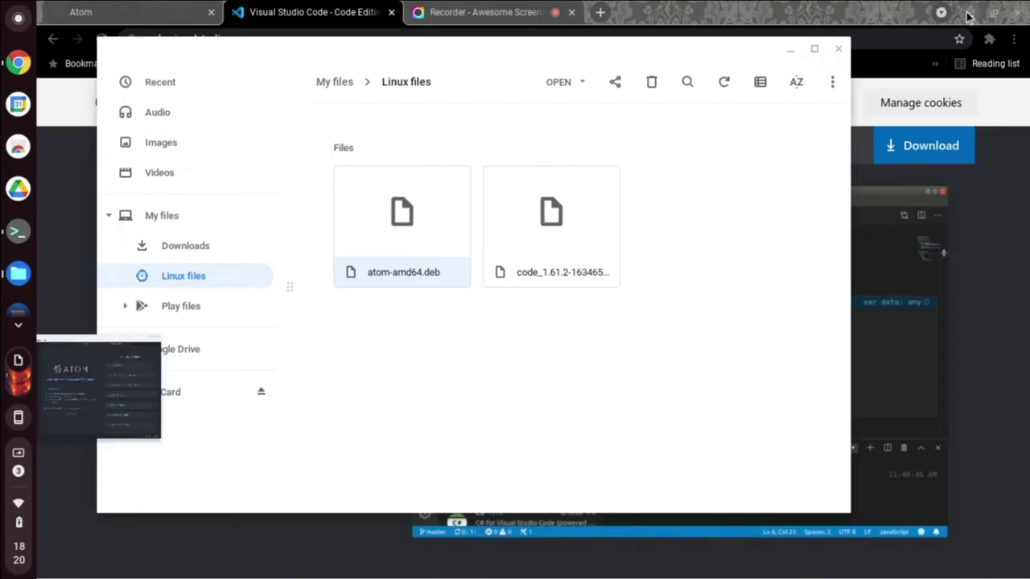
pyautogui.click(793, 53)
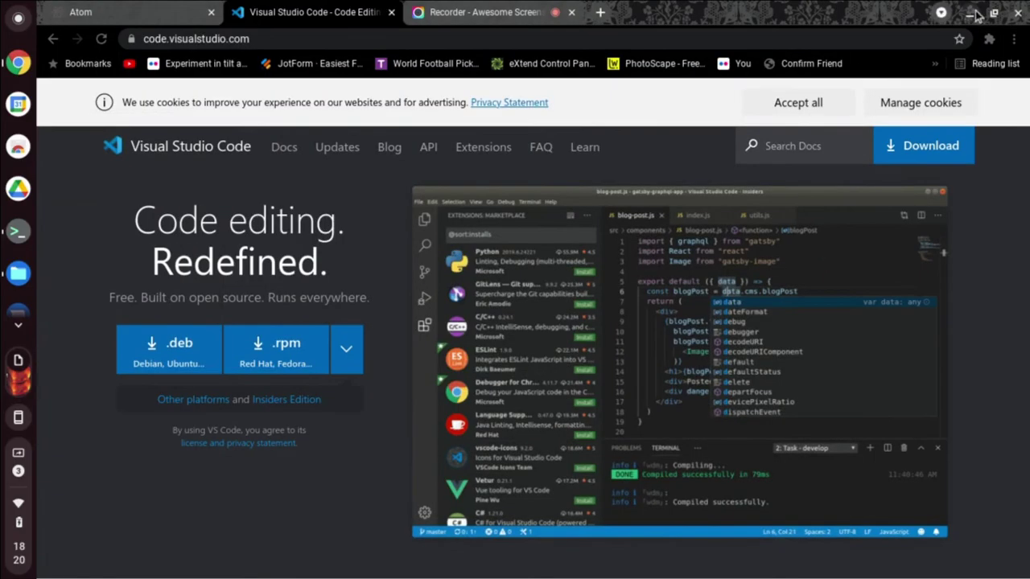
pyautogui.click(971, 14)
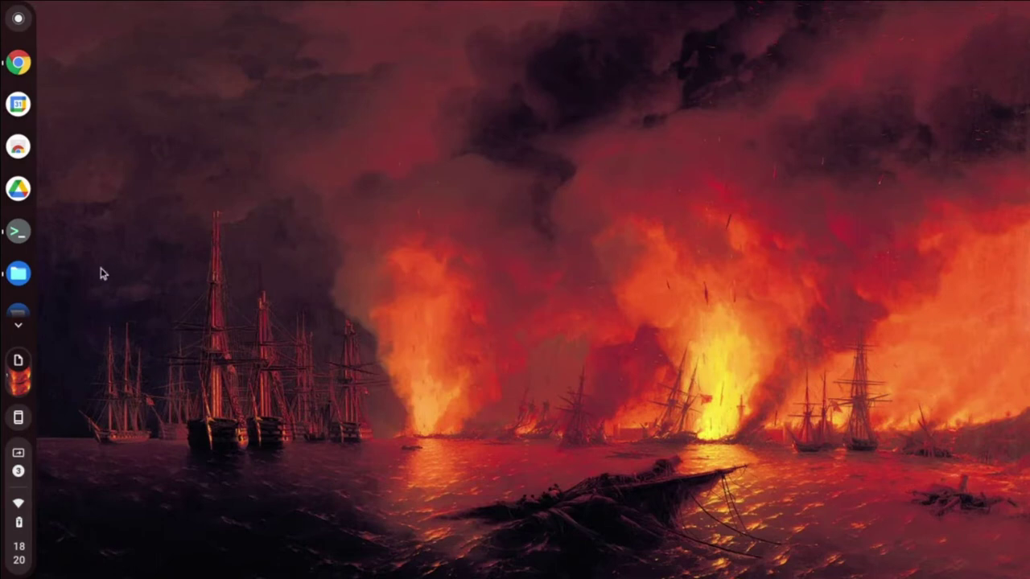
# - Switch to the Linux Terminal and refresh the package lists with "sudo apt update"
pyautogui.click(18, 233)
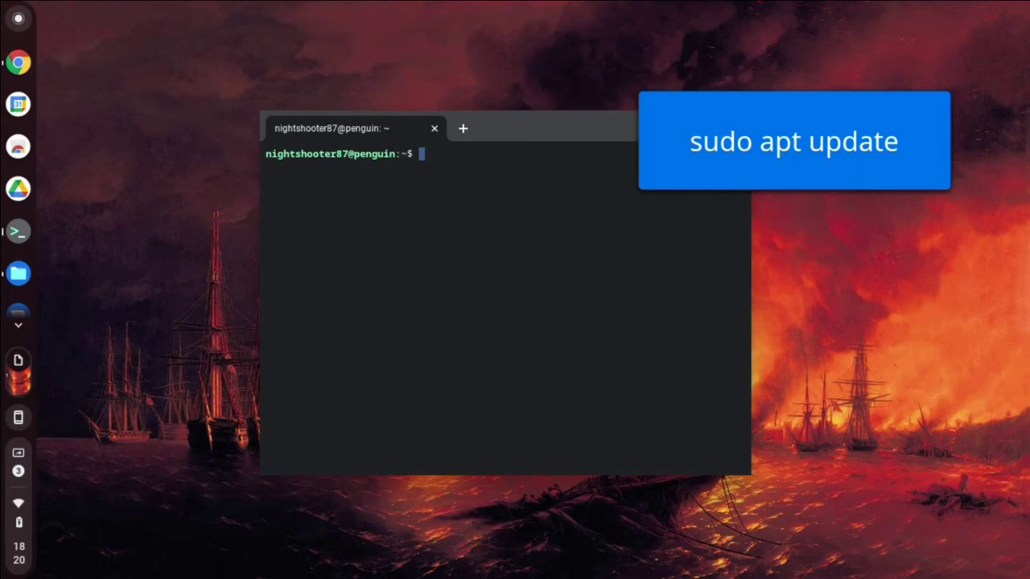
pyautogui.write('ay==')
pyautogui.press('BackSpace')
pyautogui.press('BackSpace')
pyautogui.press('BackSpace')
pyautogui.press('BackSpace')
pyautogui.write('sudo apt update')
pyautogui.press('Return')
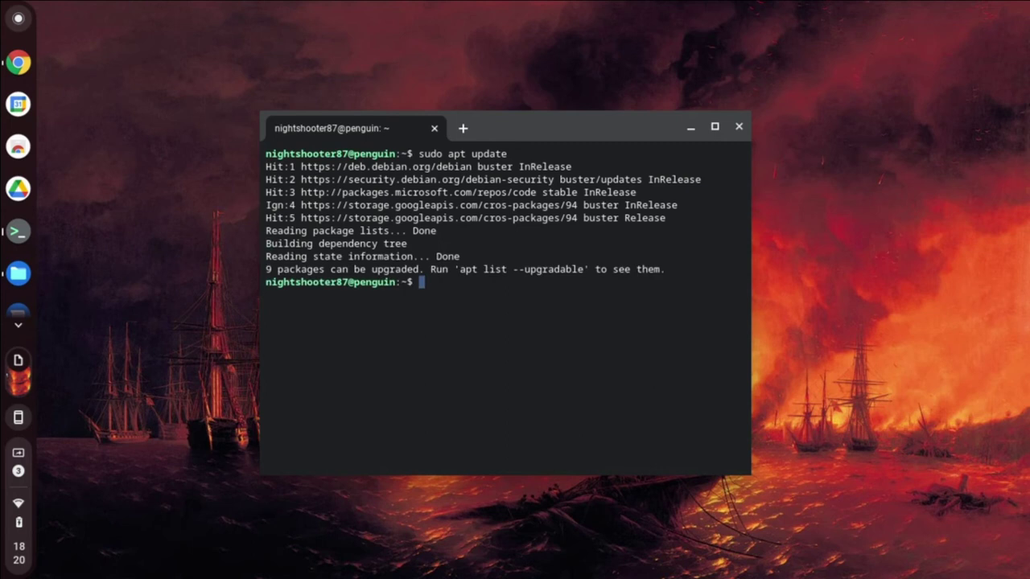
# - Install Firefox ESR with "sudo apt install firefox-esr" and agree to continue with the installation
pyautogui.write('sudo apt instal')
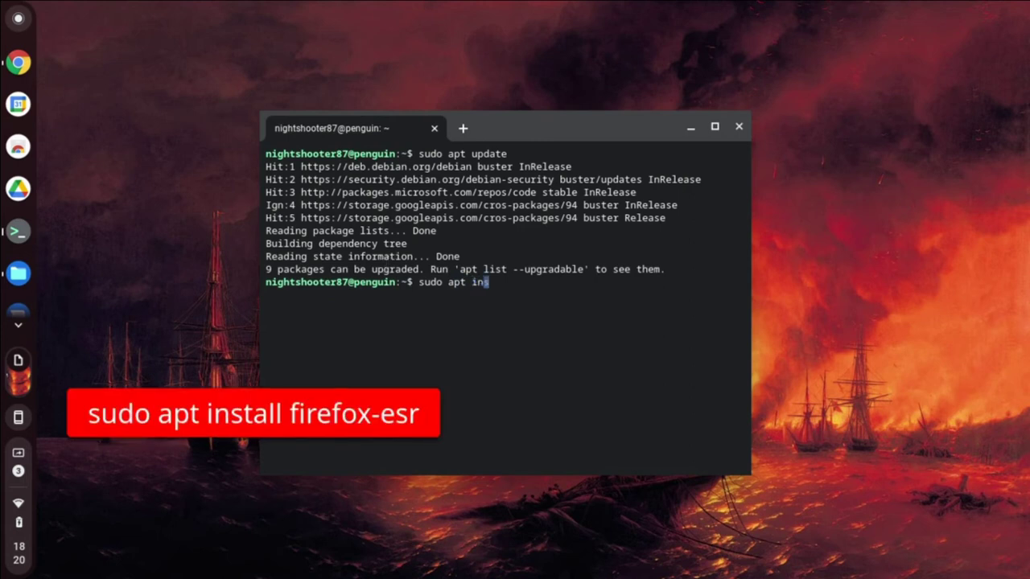
pyautogui.write('l firefox')
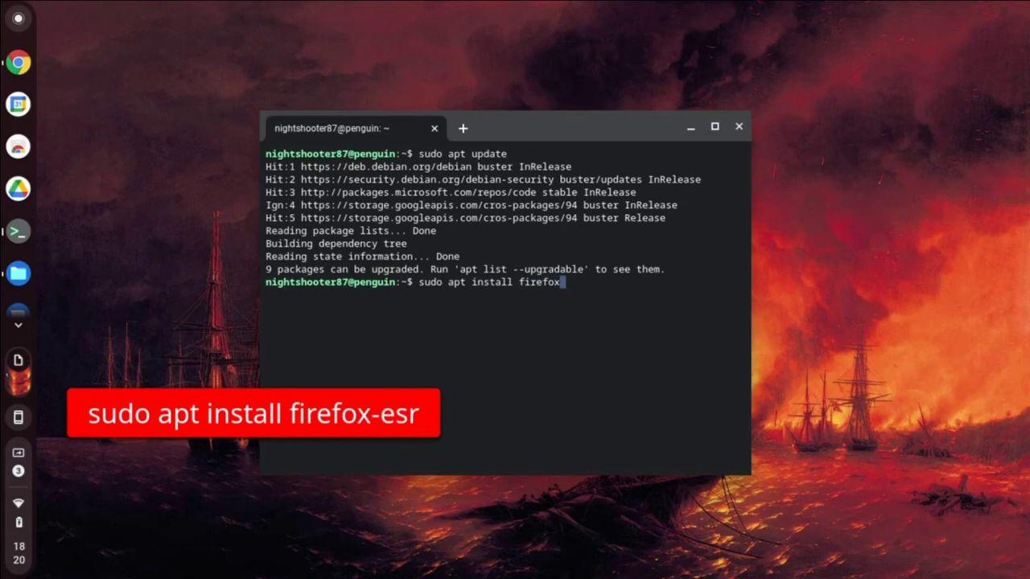
pyautogui.write('-esr')
pyautogui.press('Return')
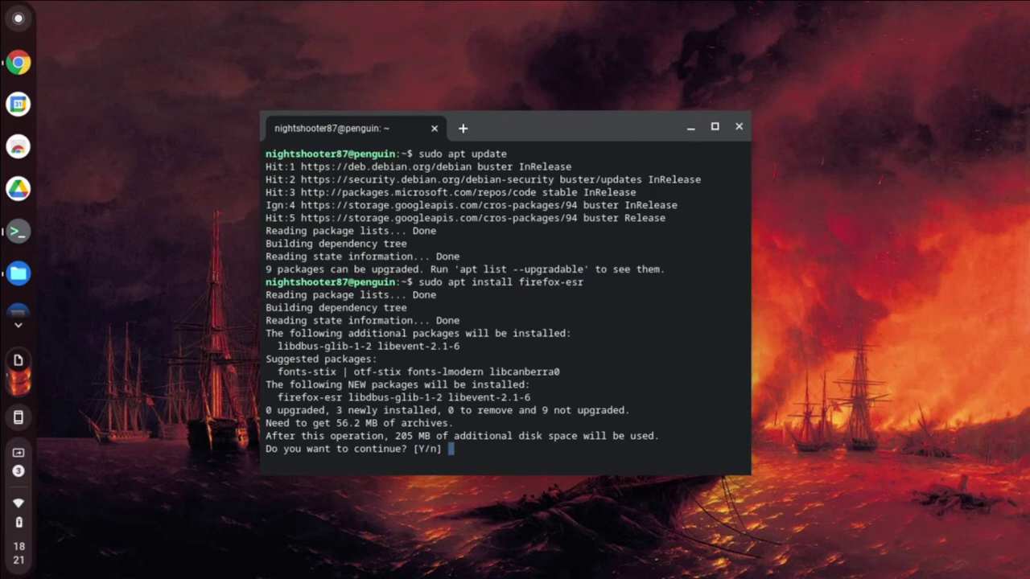
pyautogui.write('y')
pyautogui.press('Return')
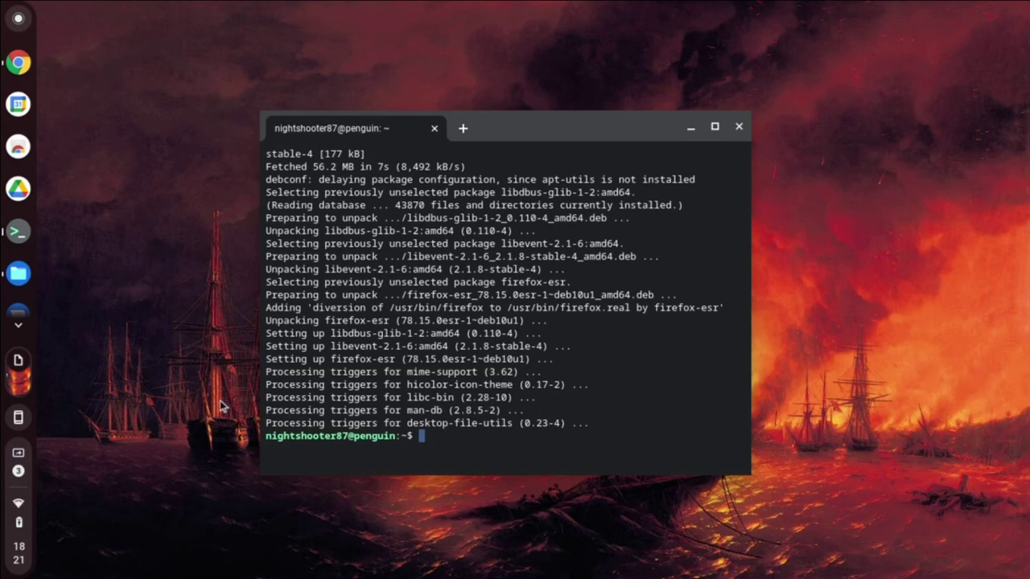
# - Check the Linux apps folder in the launcher for Firefox ESR, and return to the Terminal
pyautogui.click(20, 20)
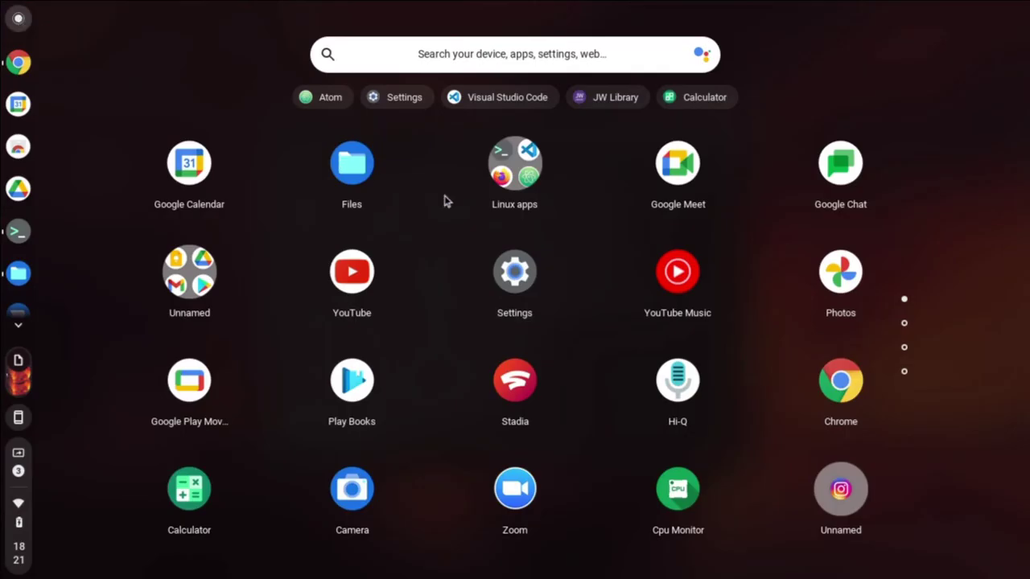
pyautogui.click(532, 166)
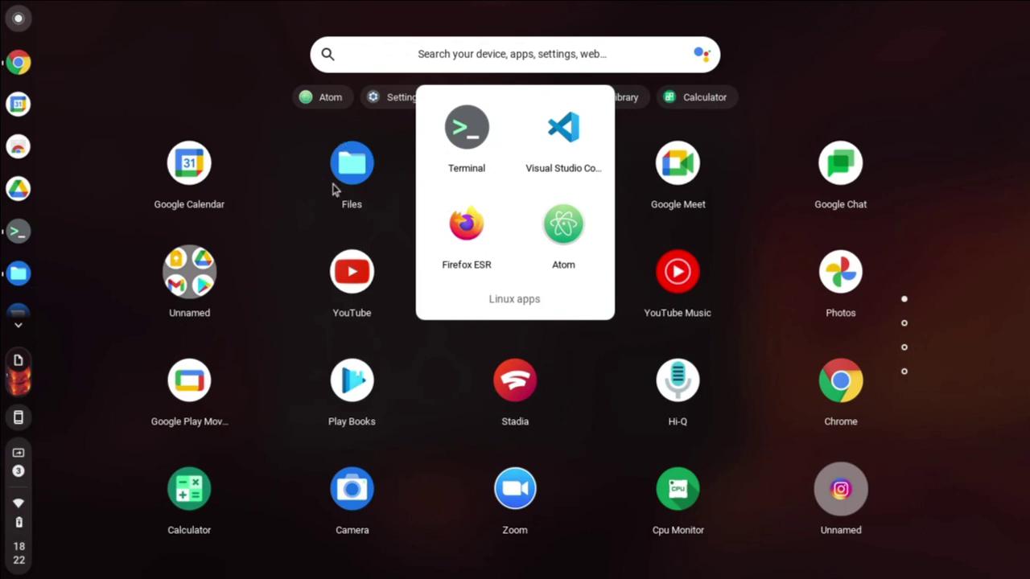
pyautogui.click(26, 237)
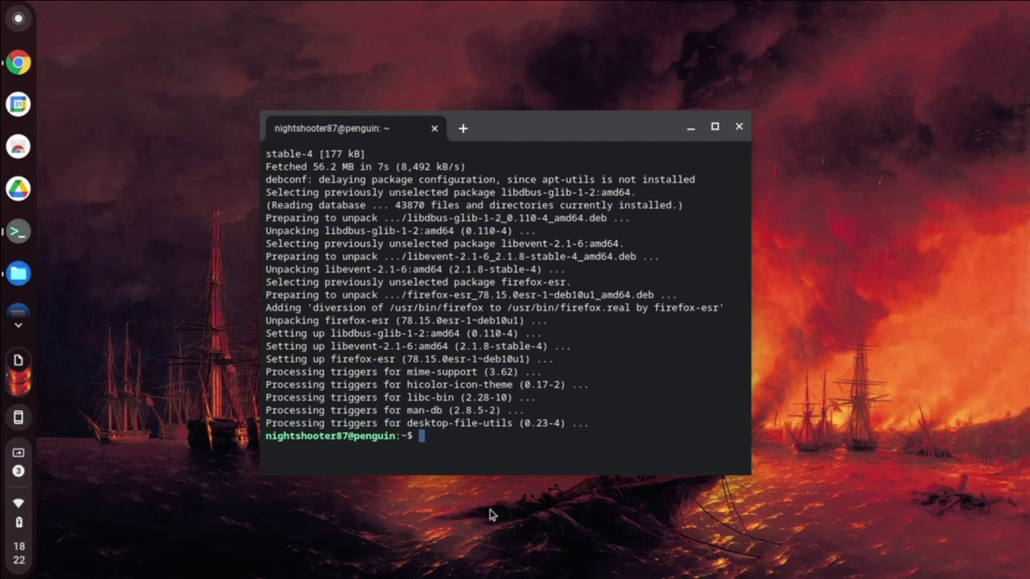
# - Install Darktable with "sudo apt install darktable" and agree to continue with the installation
pyautogui.write('sudo apt install')
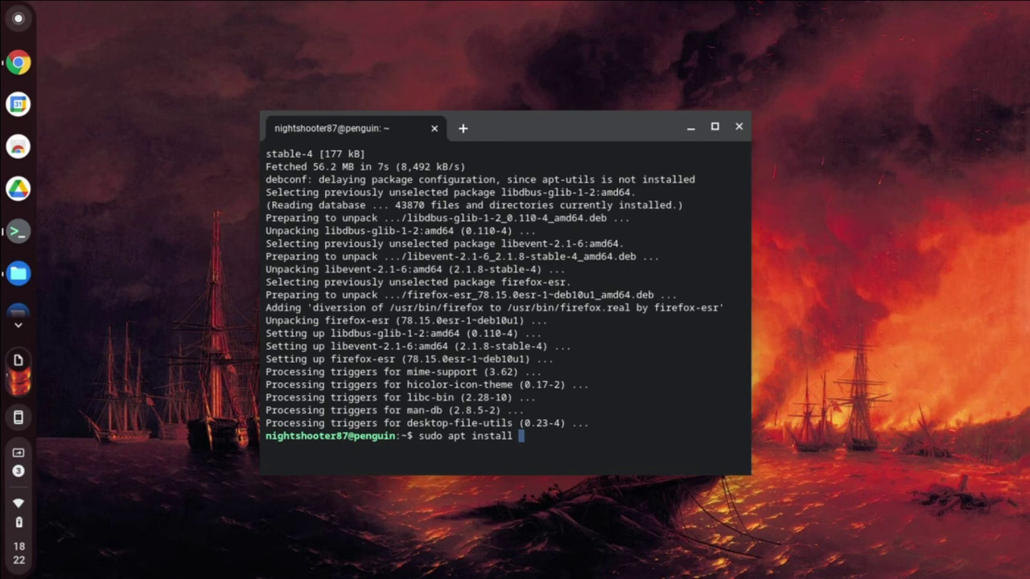
pyautogui.write('darktable')
pyautogui.press('Return')
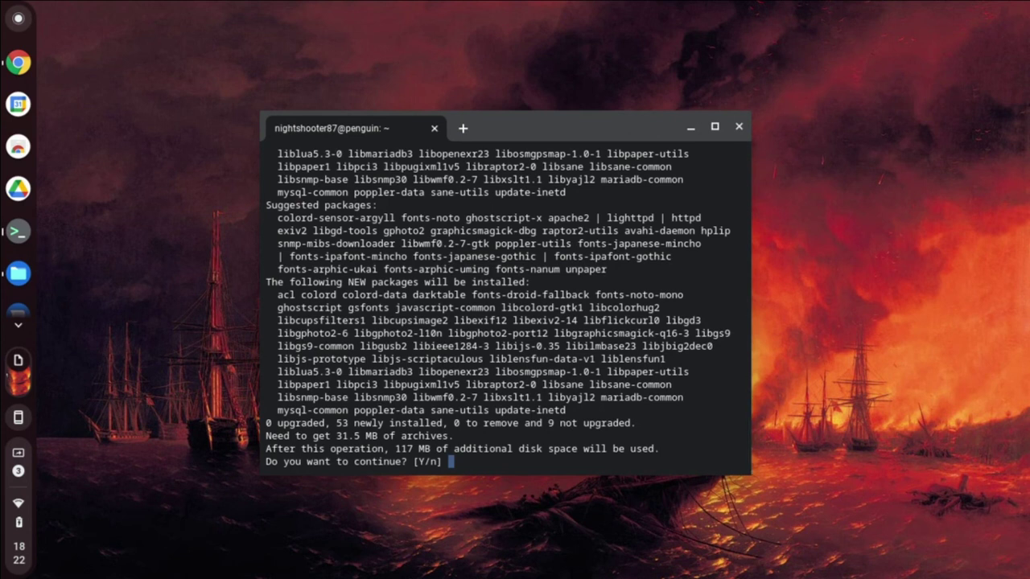
pyautogui.write('y')
pyautogui.press('Return')
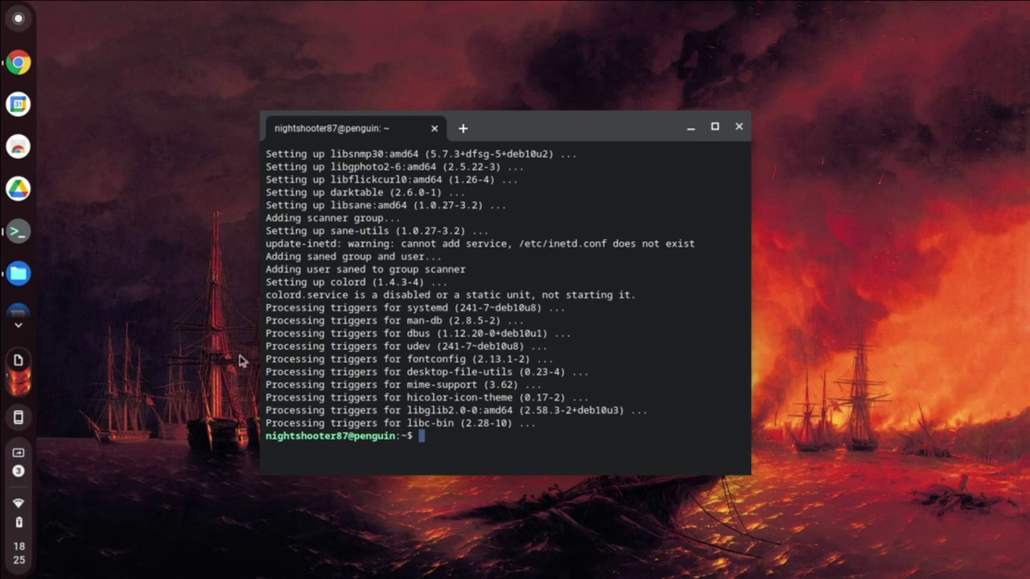
# - Launch Darktable from the Linux apps folder and try to switch from the lighttable to the darkroom view
pyautogui.click(24, 22)
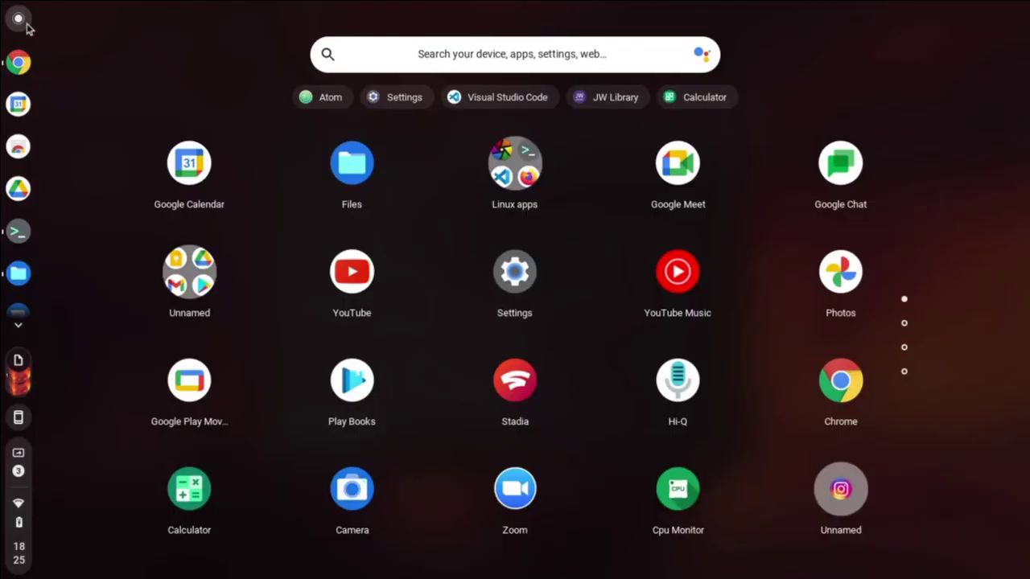
pyautogui.click(523, 171)
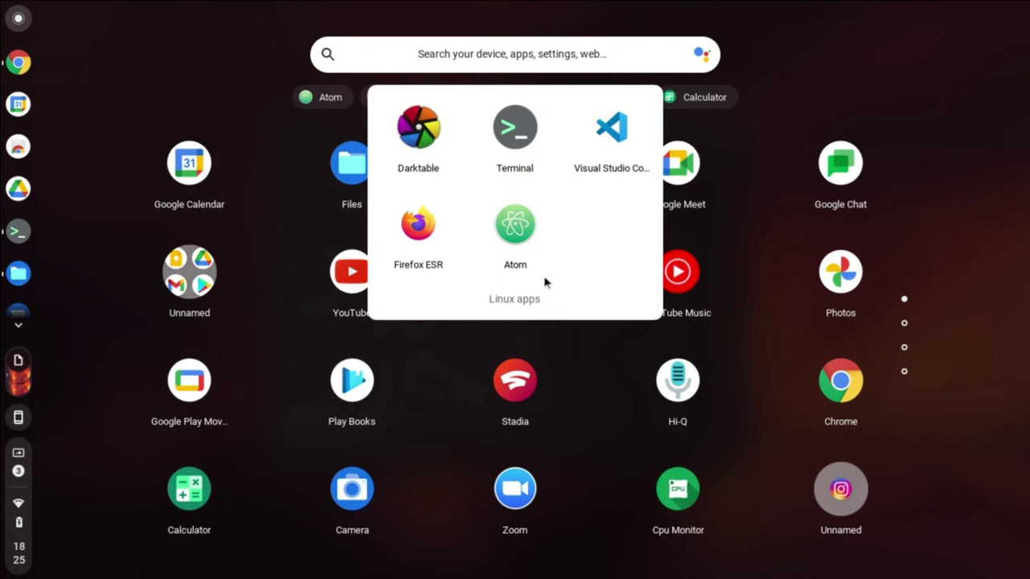
pyautogui.click(416, 131)
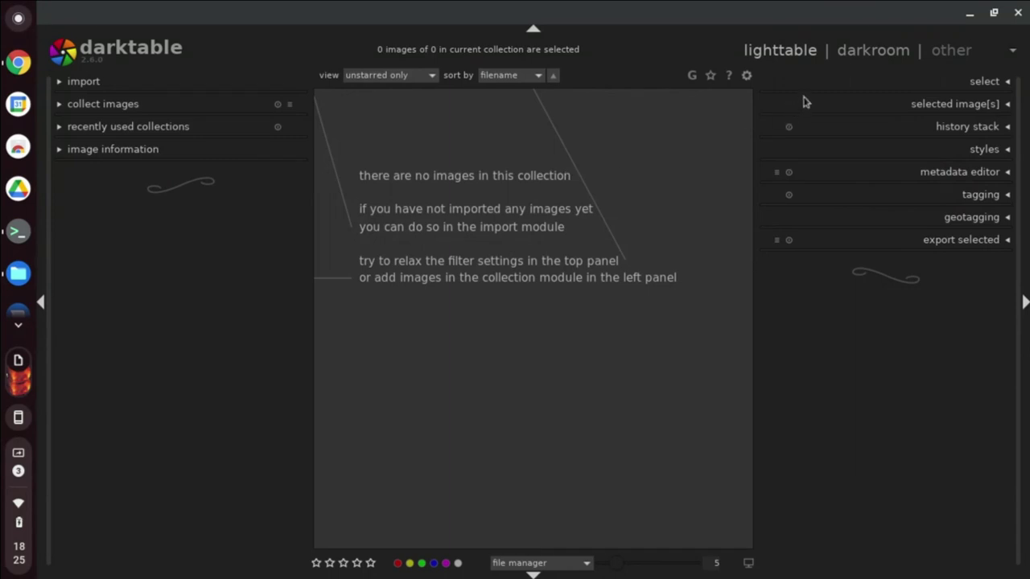
pyautogui.click(896, 57)
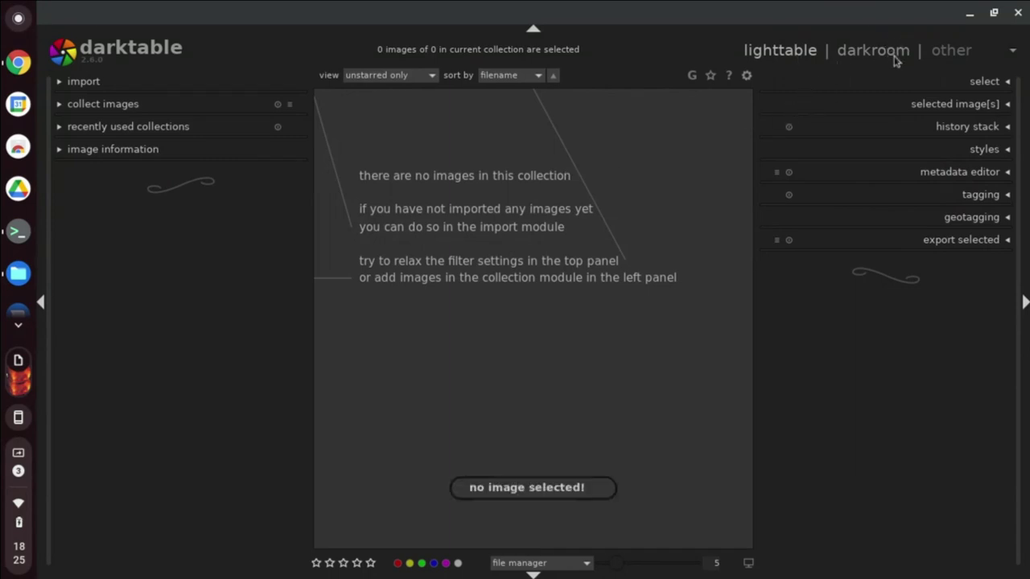